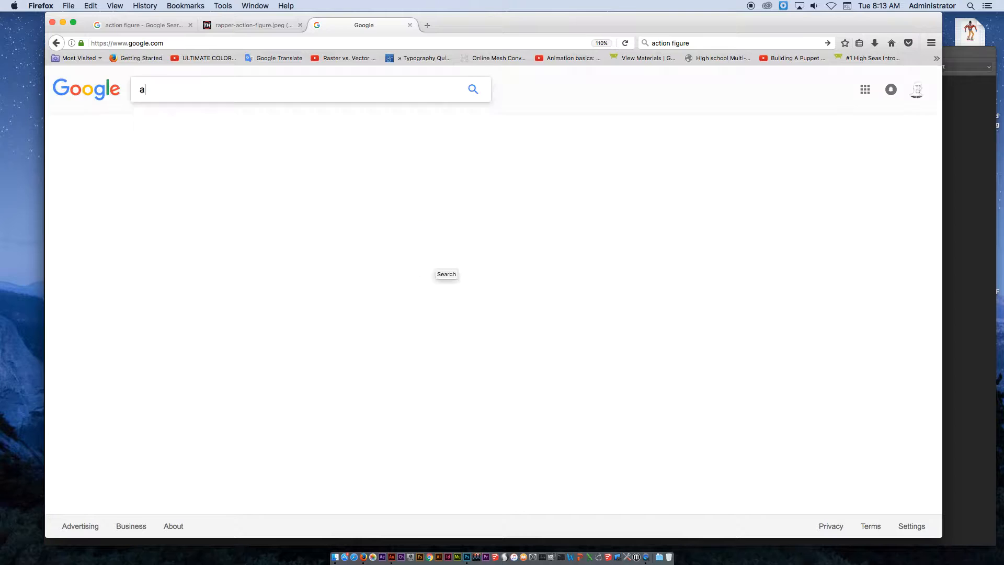
# - Search Google for "action figure" and show the image results
pyautogui.write('gure')
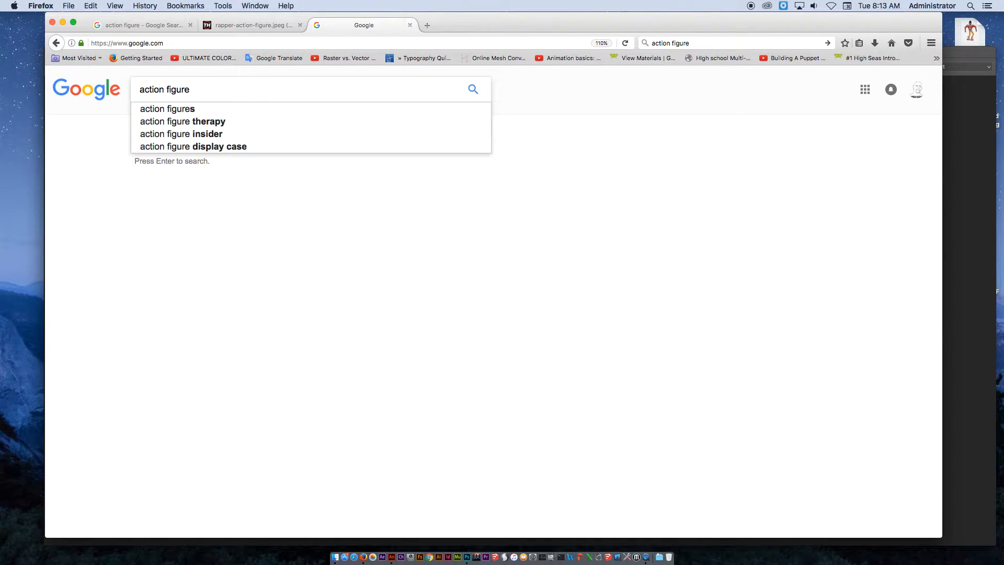
pyautogui.press('Return')
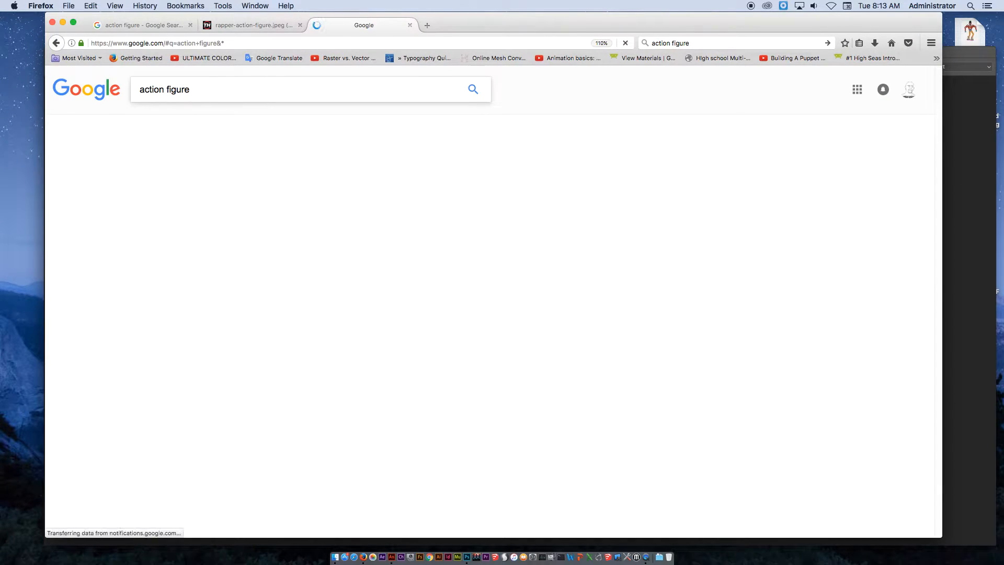
pyautogui.click(265, 124)
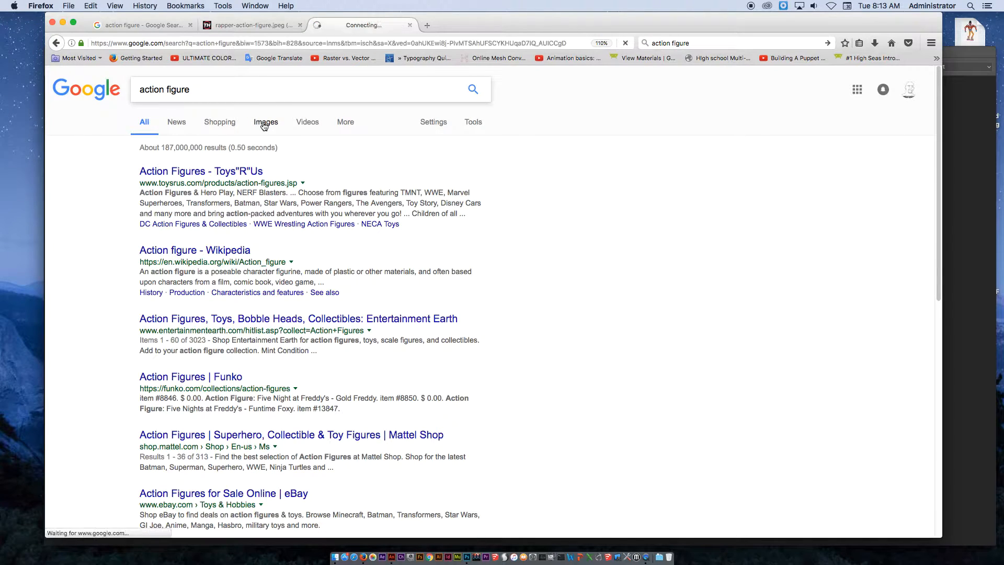
# - Filter the image results by size to pictures larger than 1024×768
pyautogui.click(478, 123)
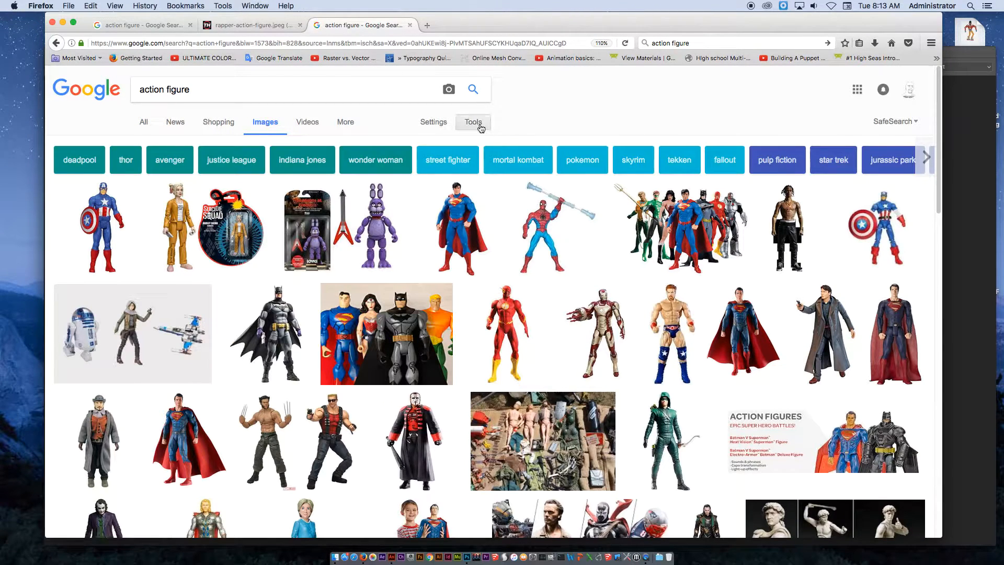
pyautogui.click(155, 147)
pyautogui.moveTo(175, 227)
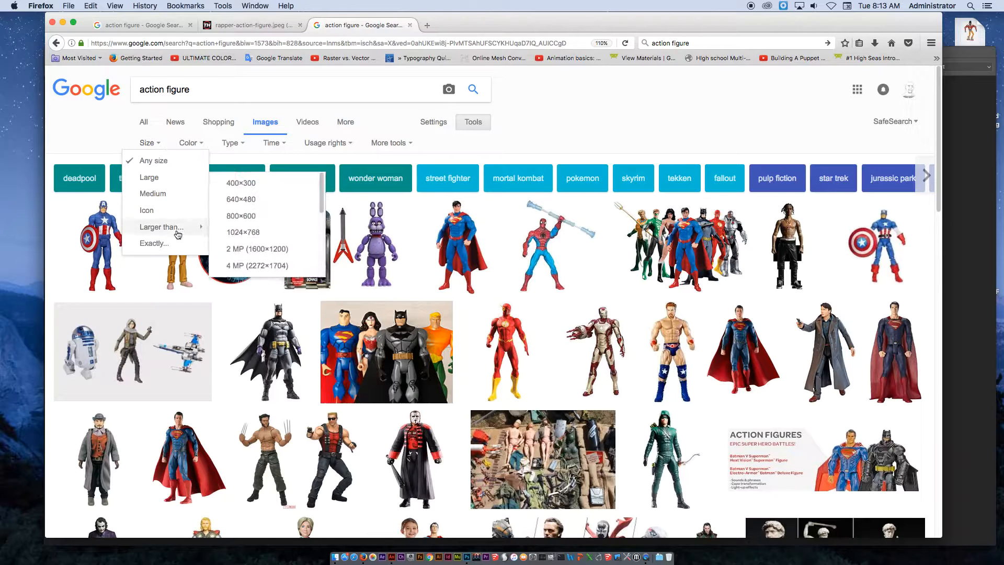
pyautogui.click(260, 234)
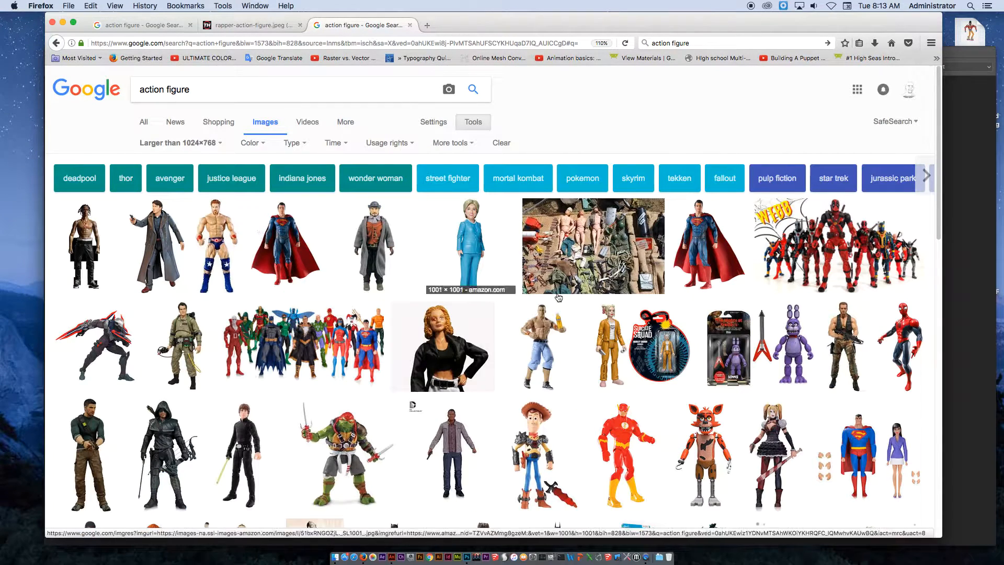
# - Choose the purple Five Nights at Freddy's Bonnie figure from the results and view its full-size image
pyautogui.scroll(-1, 714, 319)
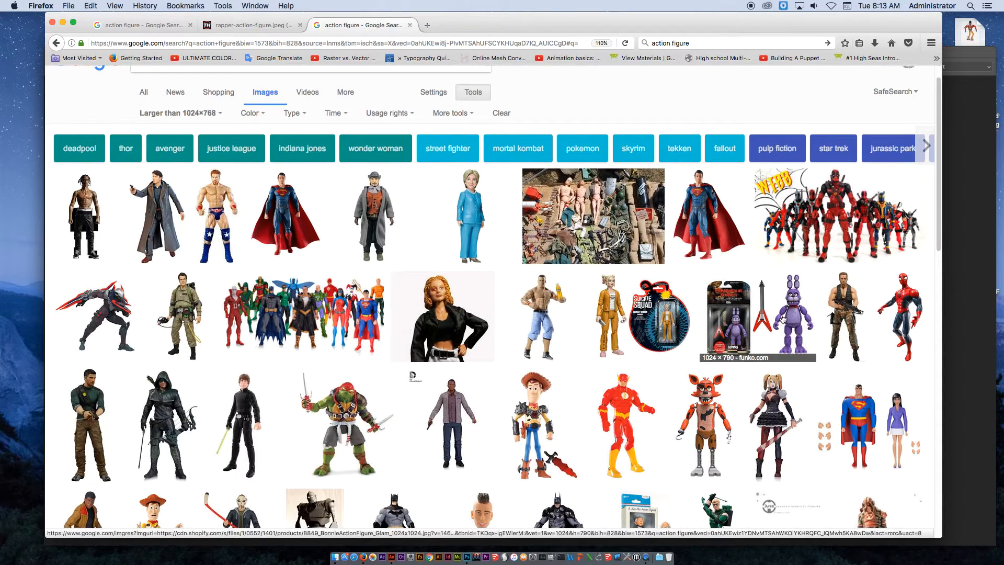
pyautogui.click(795, 325)
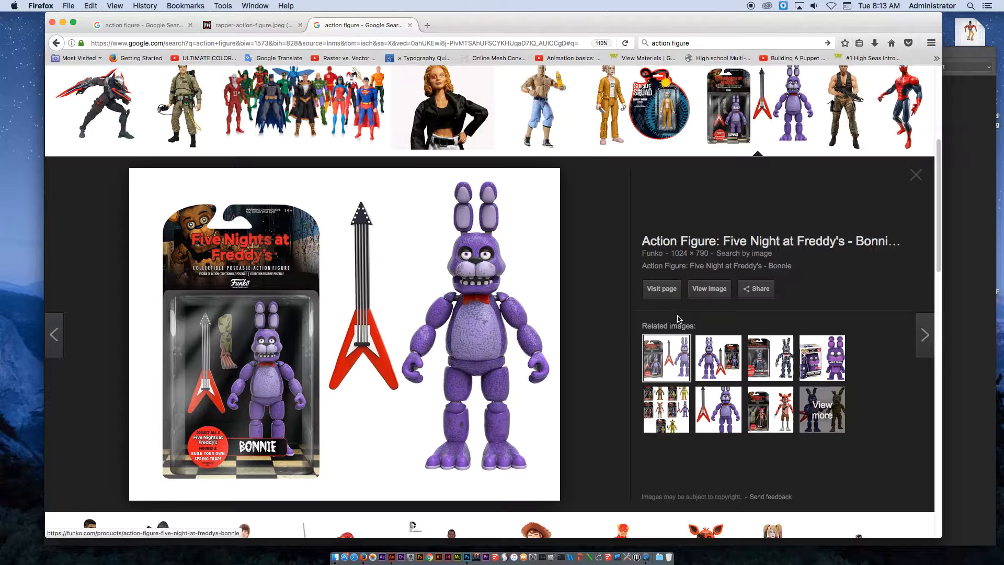
pyautogui.click(711, 291)
# - Move the open windows aside to expose the desktop and save the Bonnie image onto it
pyautogui.moveTo(665, 18); pyautogui.dragTo(278, 39)
pyautogui.click(663, 56)
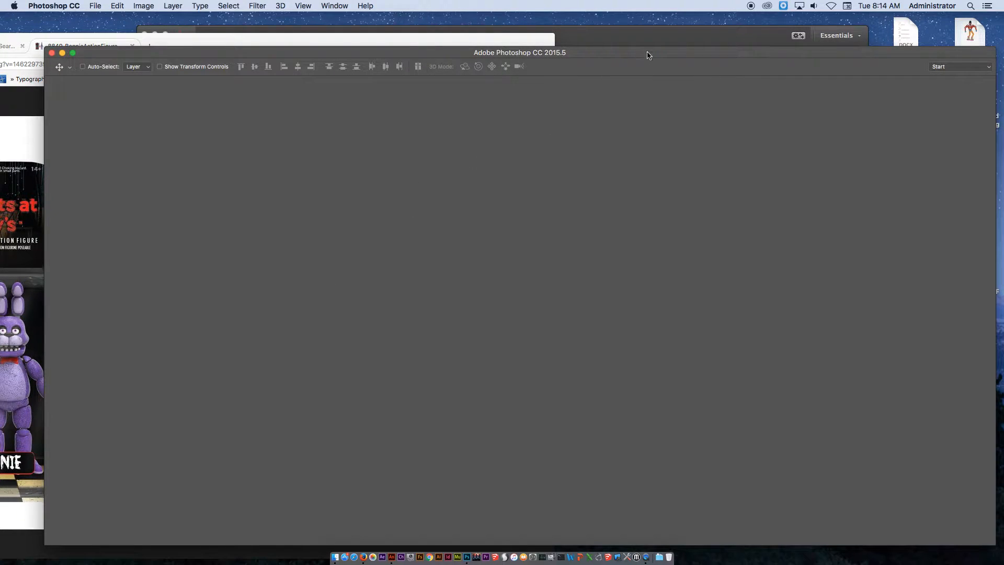
pyautogui.moveTo(646, 53); pyautogui.dragTo(261, 319)
pyautogui.moveTo(650, 38); pyautogui.dragTo(352, 431)
pyautogui.click(287, 227)
pyautogui.moveTo(287, 227); pyautogui.dragTo(733, 174)
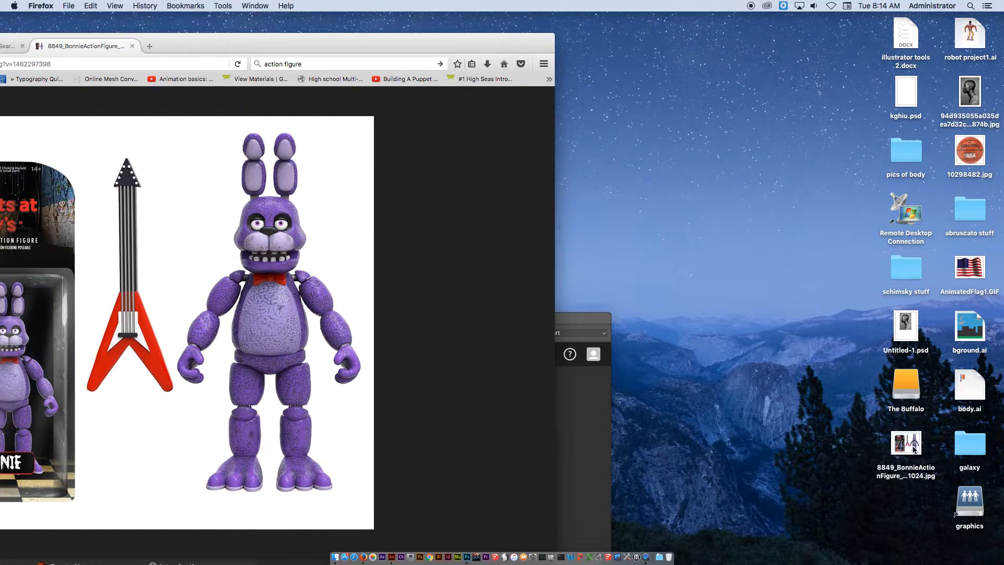
# - Bring the browser window back into view, look at the rapper-action-figure.jpeg picture, and minimize the browser
pyautogui.moveTo(142, 48); pyautogui.dragTo(511, 41)
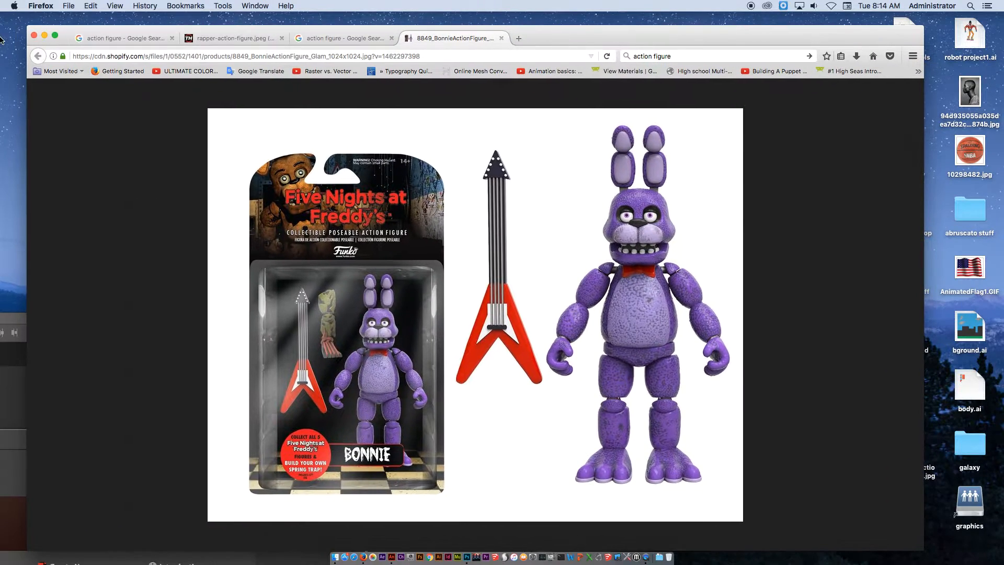
pyautogui.click(230, 40)
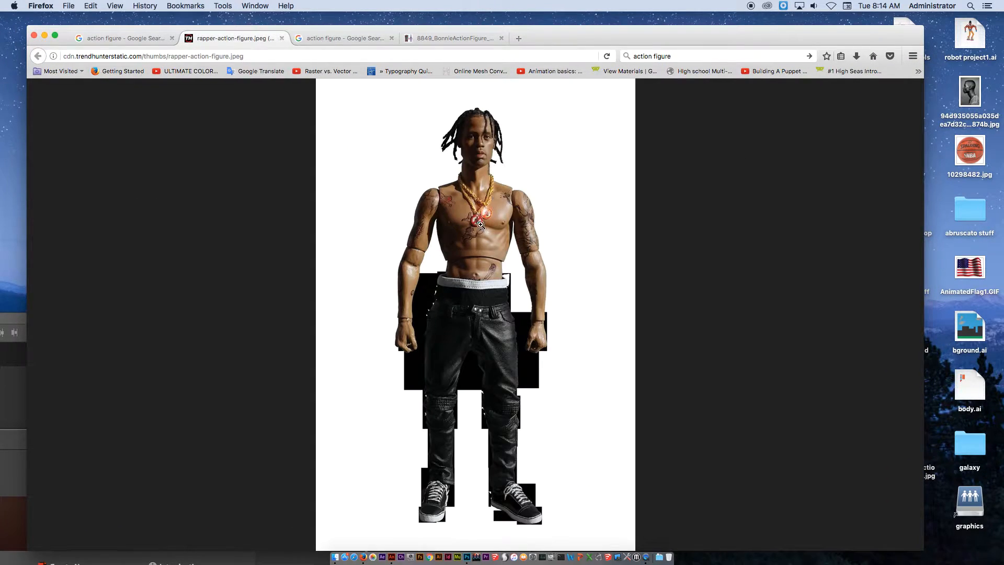
pyautogui.click(45, 37)
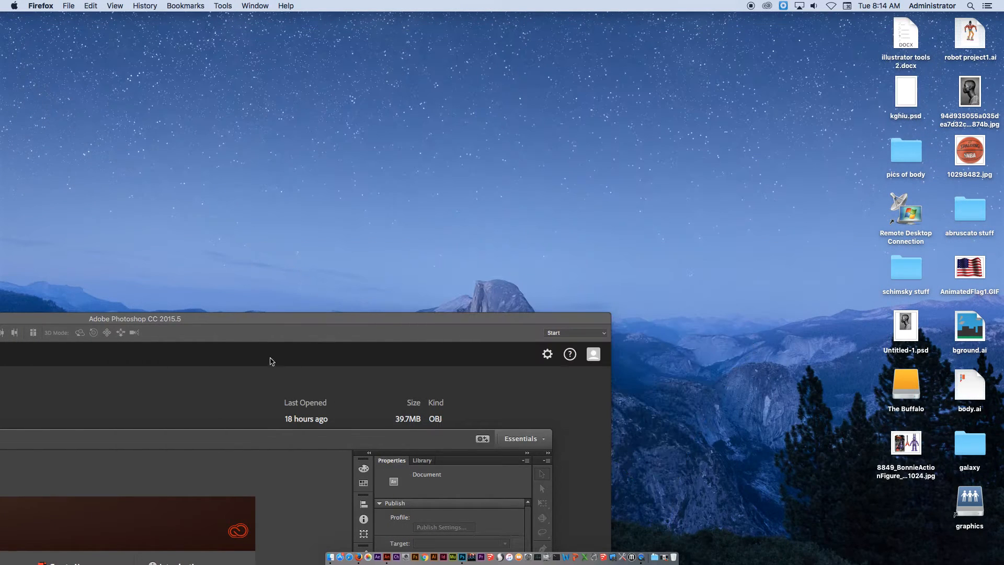
# - Open the saved Bonnie JPG from the desktop in Adobe Photoshop CC 2015.5 and move its window up the screen
pyautogui.moveTo(895, 448); pyautogui.dragTo(595, 124)
pyautogui.rightClick(602, 120)
pyautogui.moveTo(658, 140)
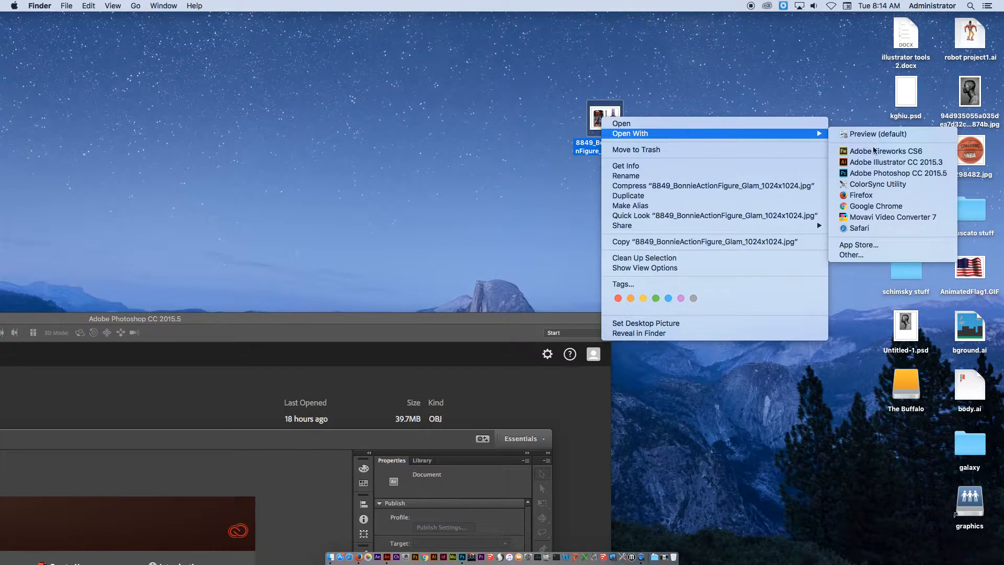
pyautogui.click(892, 174)
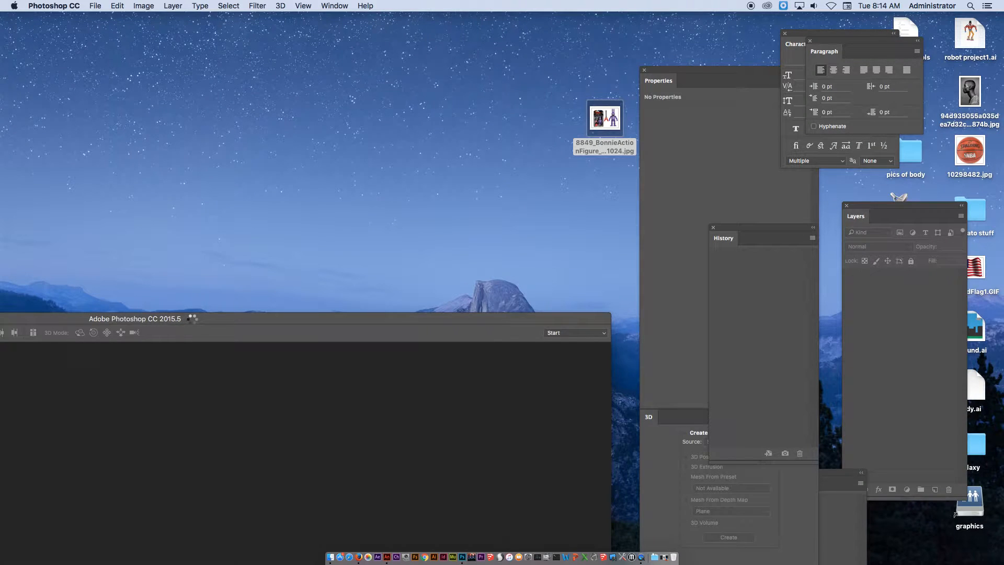
pyautogui.moveTo(192, 318); pyautogui.dragTo(459, 28)
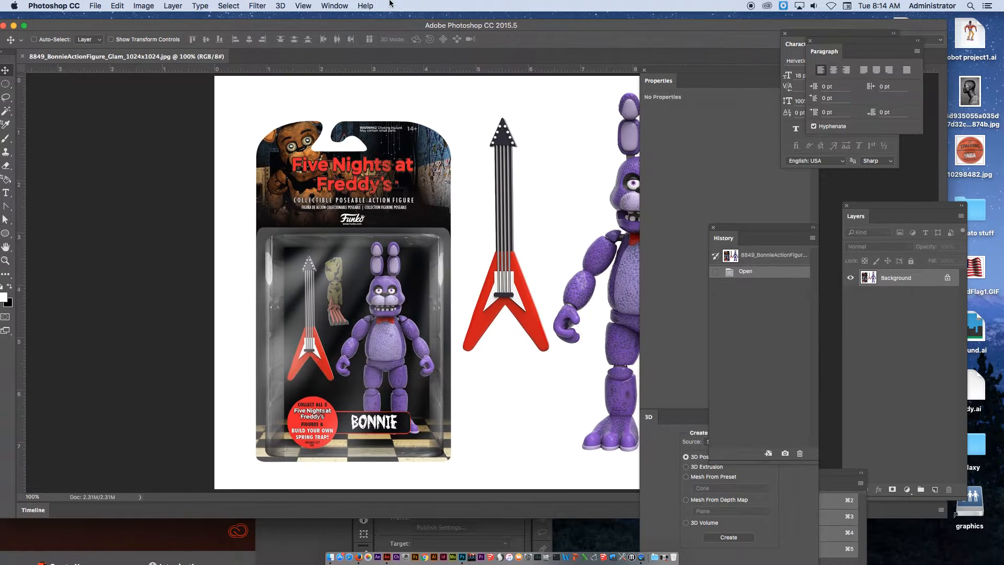
# - Switch to the Essentials (Default) workspace, reset it, and reposition the application window
pyautogui.click(334, 6)
pyautogui.moveTo(342, 28)
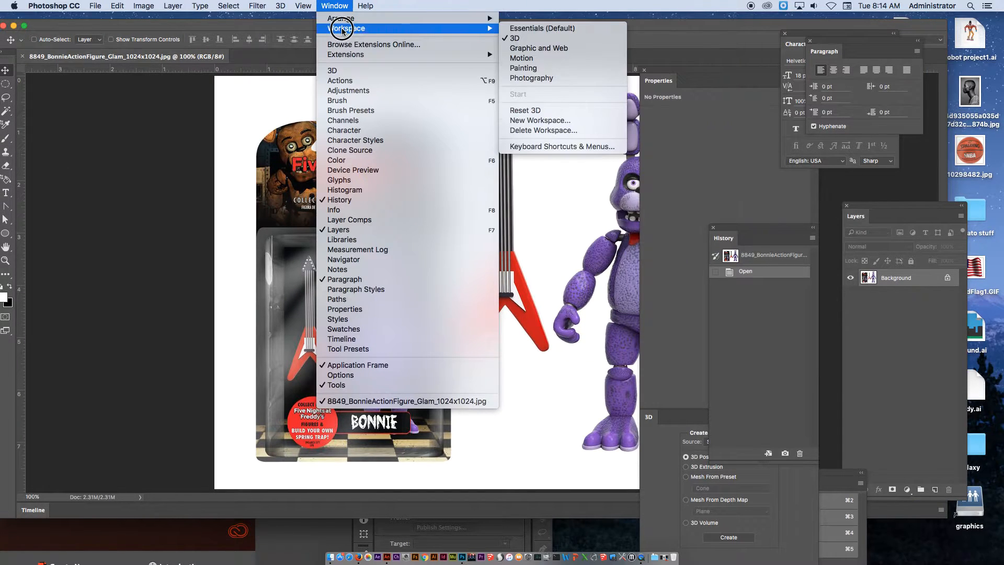
pyautogui.click(544, 29)
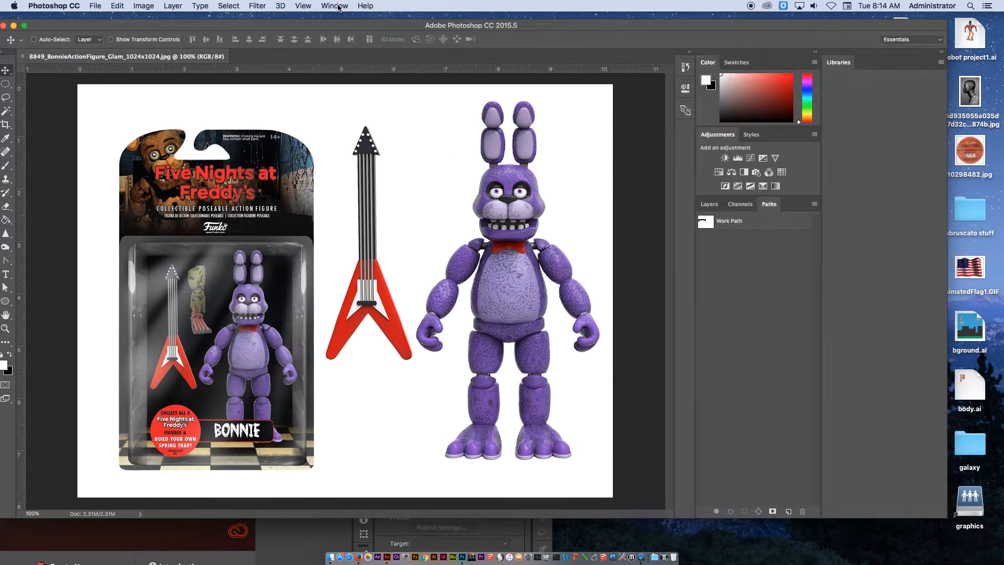
pyautogui.click(334, 5)
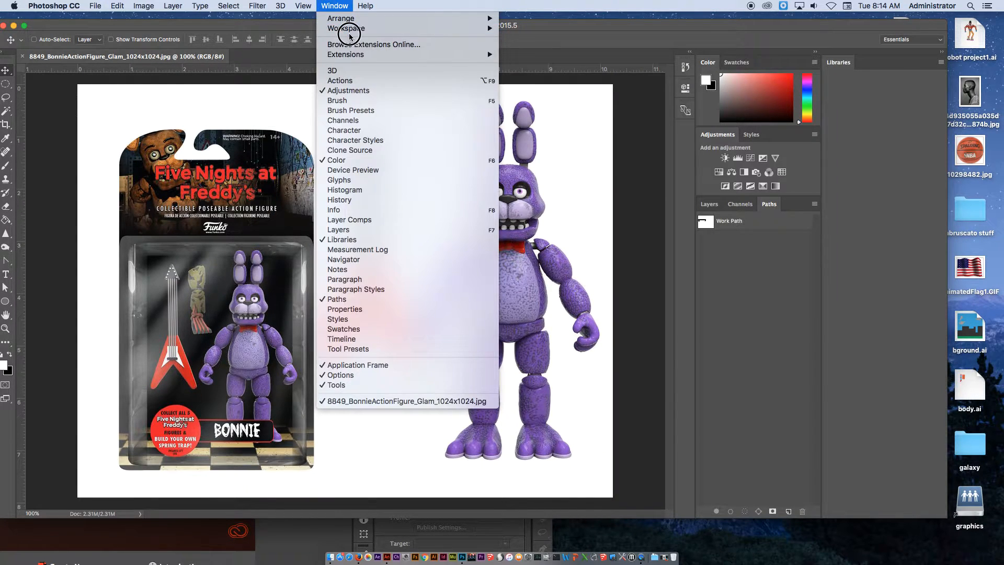
pyautogui.moveTo(352, 23)
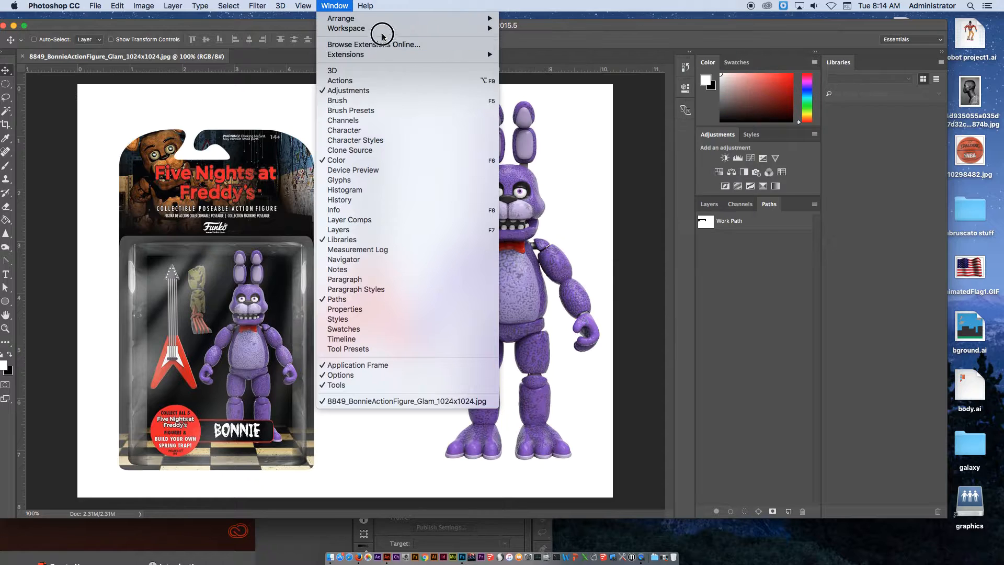
pyautogui.click(566, 111)
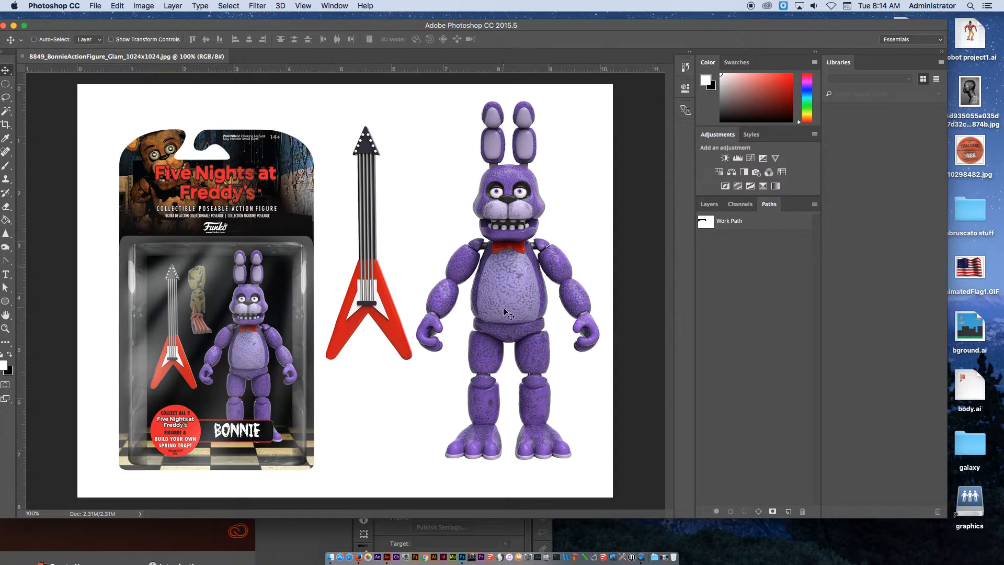
pyautogui.click(80, 25)
pyautogui.moveTo(80, 27); pyautogui.dragTo(91, 21)
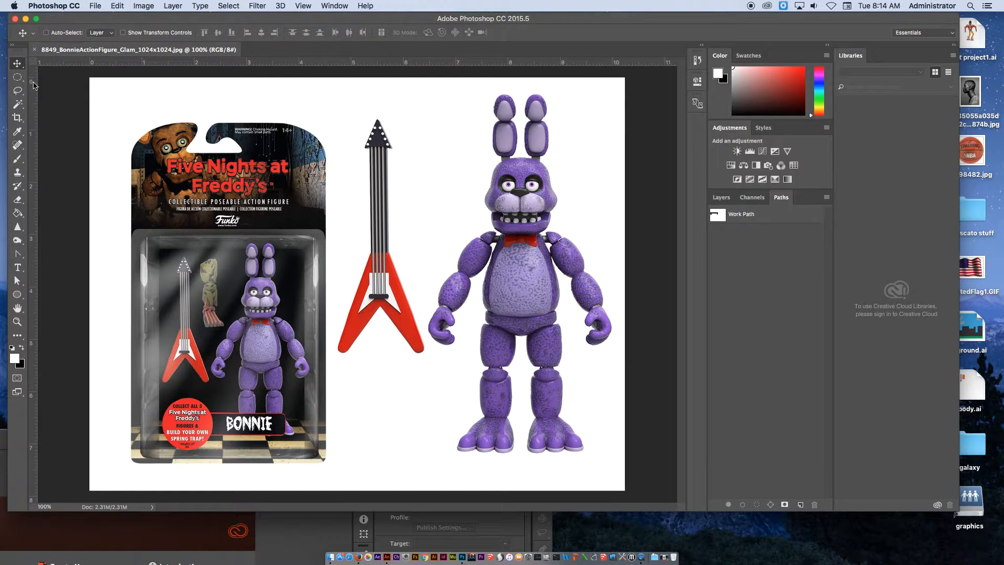
# - Select the large Bonnie figure at the image's right with a rectangular marquee and cut it to a new layer
pyautogui.moveTo(17, 77); pyautogui.dragTo(62, 76)
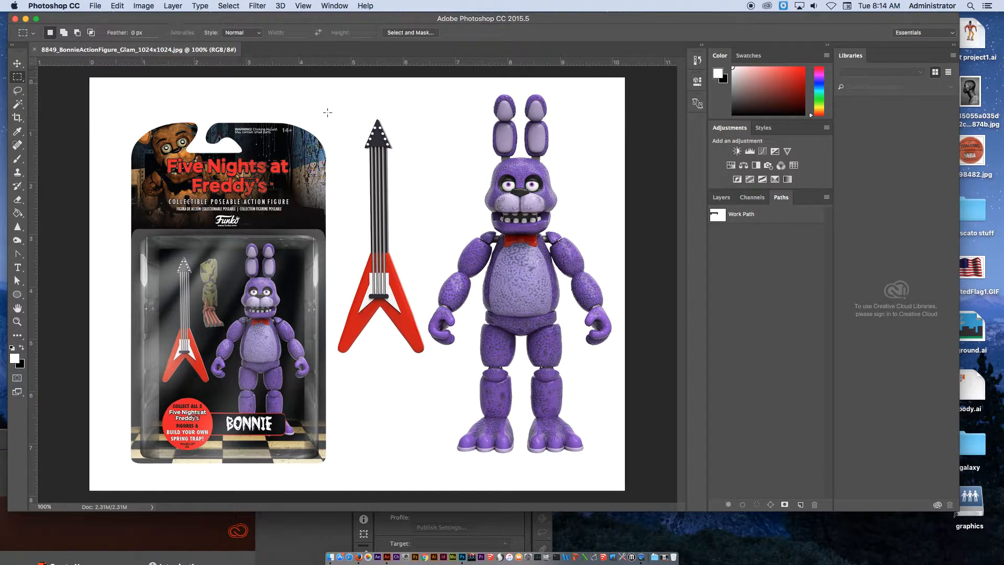
pyautogui.moveTo(421, 84); pyautogui.dragTo(612, 471)
pyautogui.rightClick(501, 136)
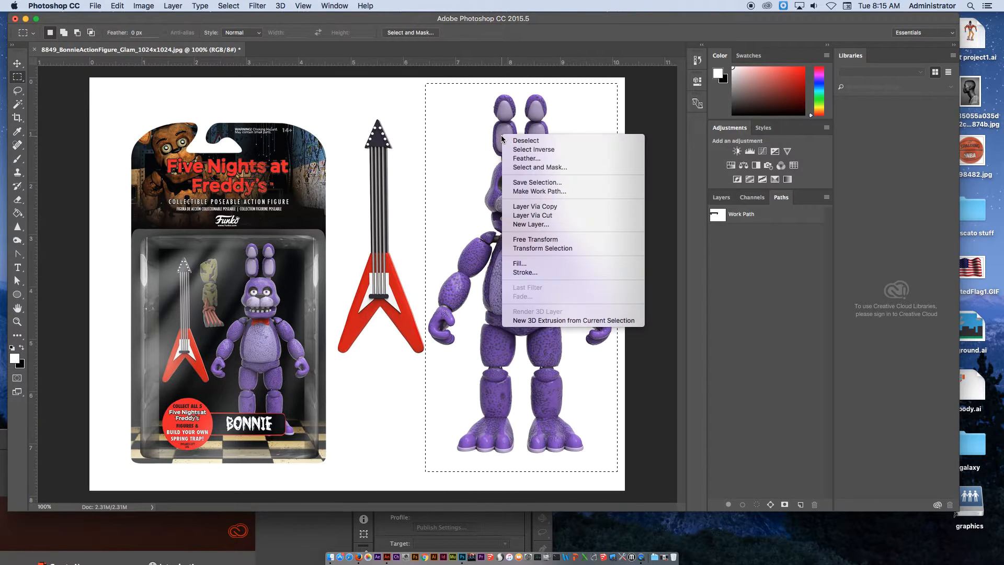
pyautogui.click(531, 215)
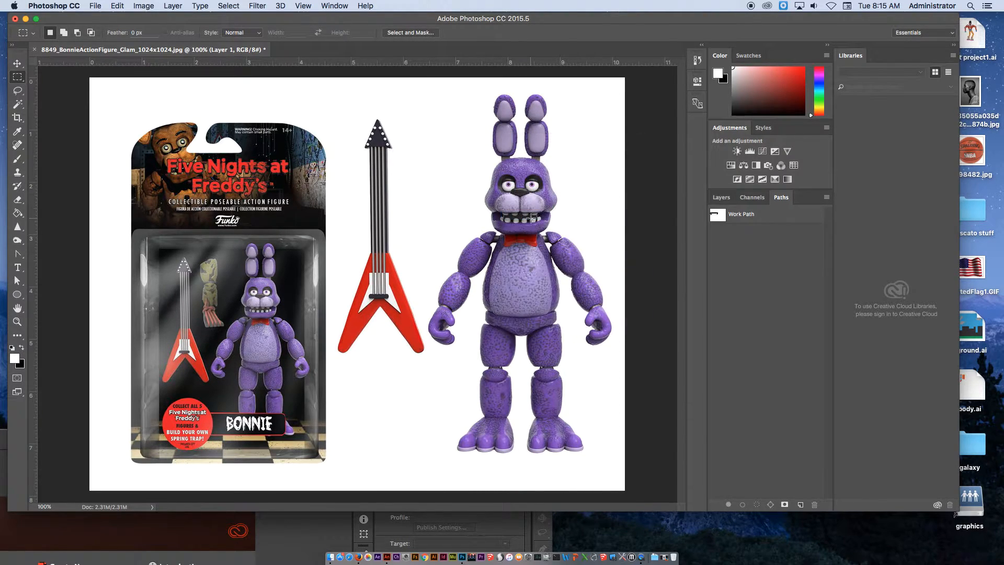
# - Delete the Background layer so only the cut-out figure layer is kept
pyautogui.click(733, 198)
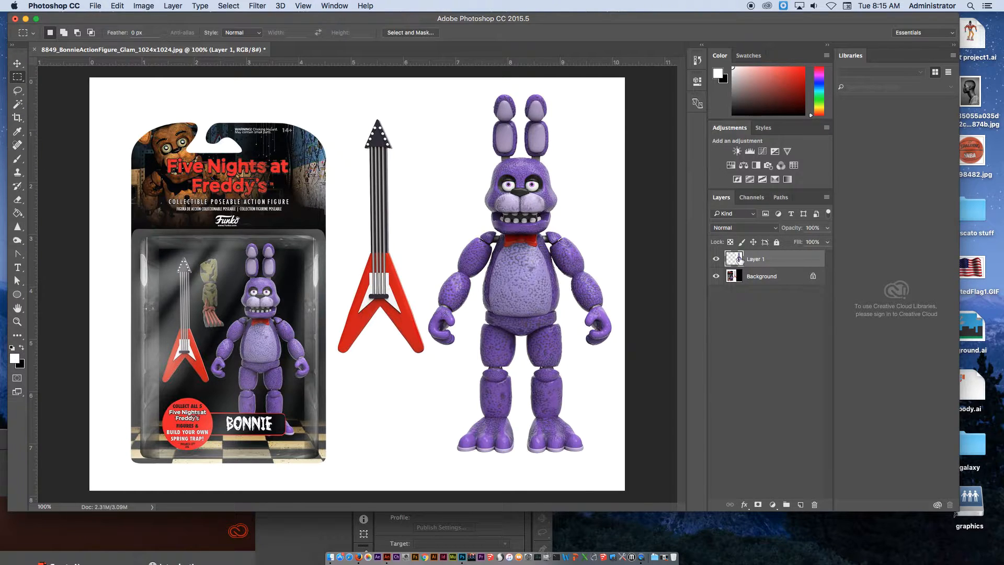
pyautogui.click(766, 278)
pyautogui.moveTo(792, 280); pyautogui.dragTo(814, 505)
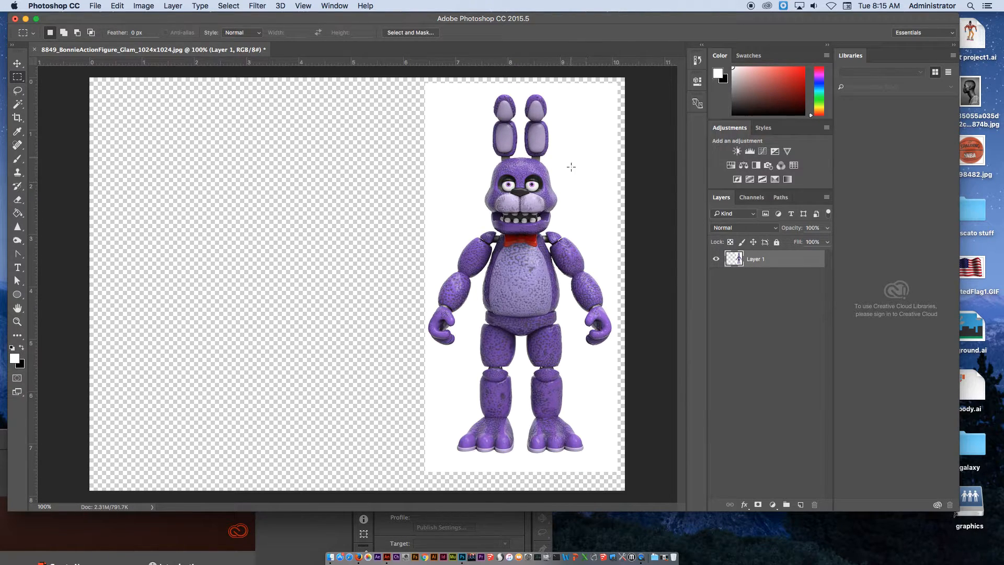
# - Remove the white area around the figure using the Magic Wand with a tolerance of 30, and deselect
pyautogui.moveTo(24, 103); pyautogui.dragTo(54, 113)
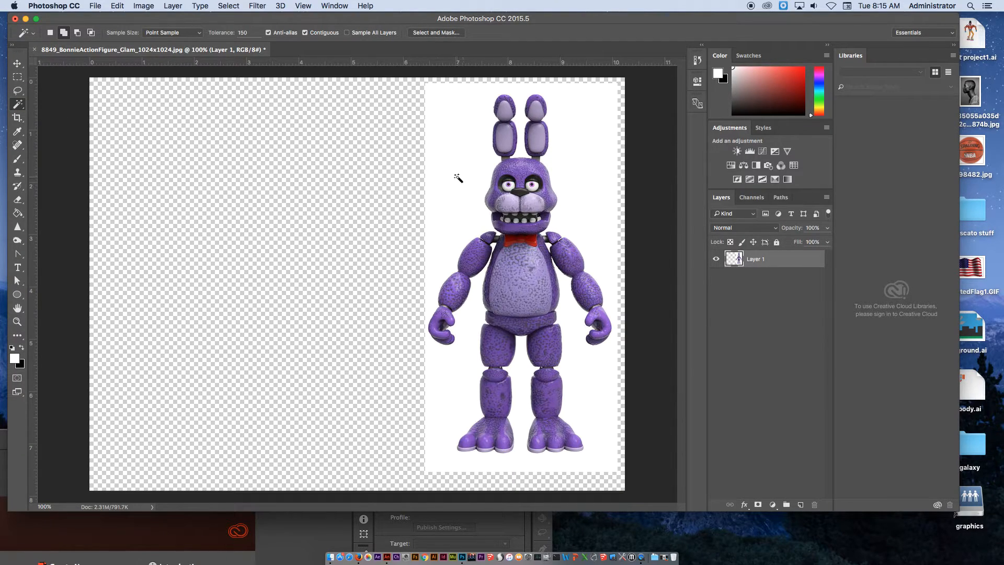
pyautogui.doubleClick(239, 35)
pyautogui.write('30')
pyautogui.click(466, 182)
pyautogui.press('Delete')
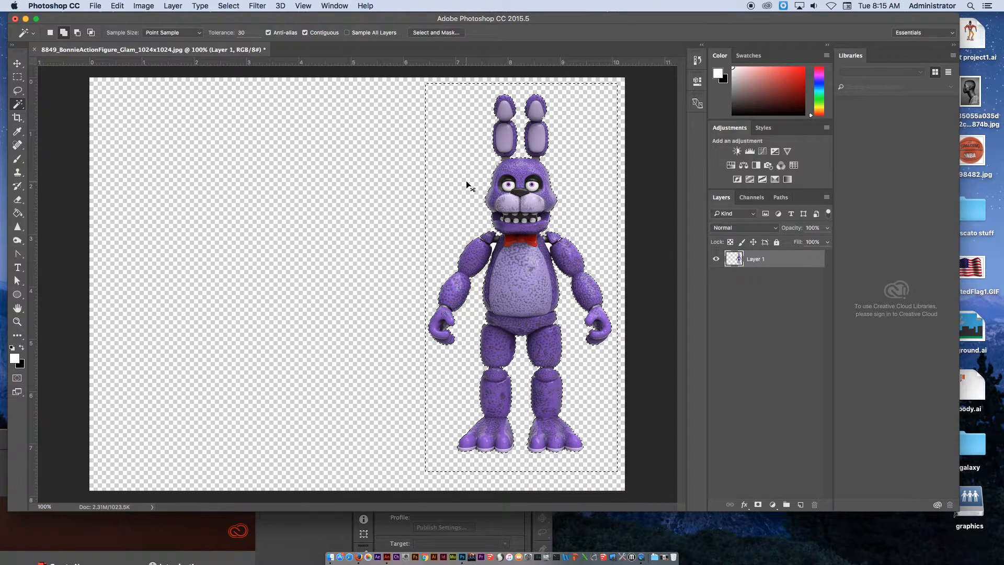
pyautogui.click(229, 6)
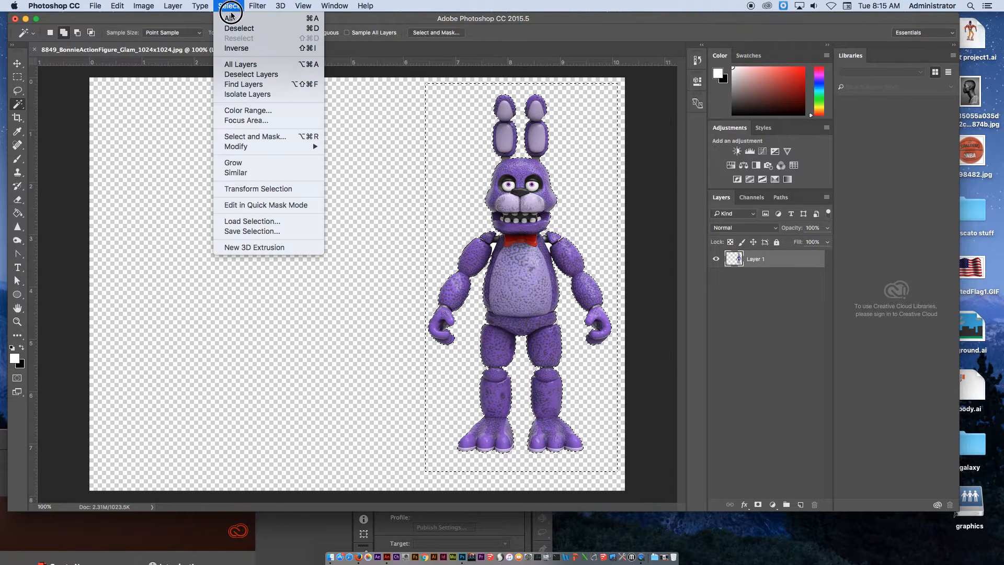
pyautogui.click(233, 27)
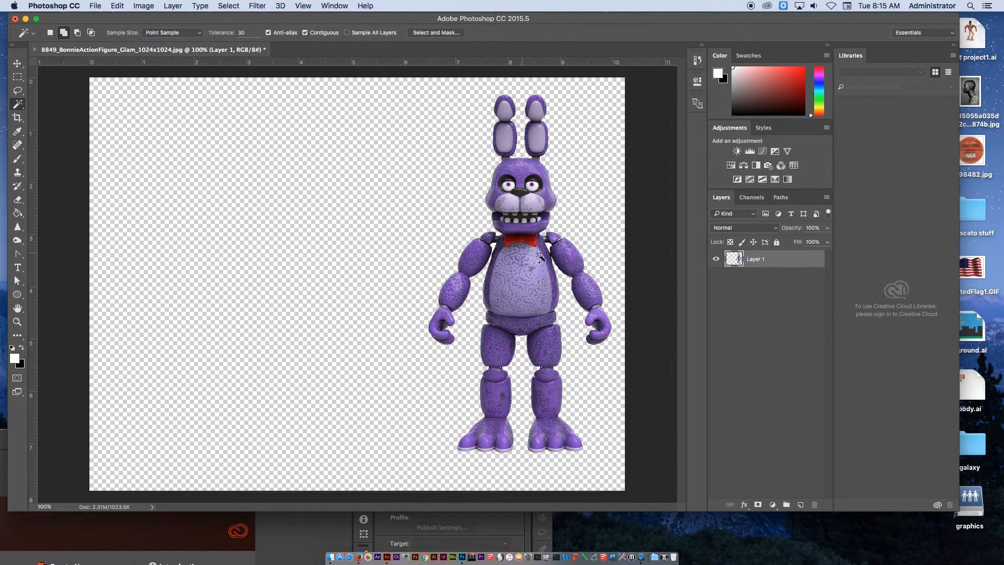
# - Delete the leftover white gaps between both upper arms and the torso with the Magic Wand, and deselect
pyautogui.moveTo(481, 238); pyautogui.dragTo(408, 249)
pyautogui.click(380, 242)
pyautogui.click(605, 240)
pyautogui.press('Delete')
pyautogui.press('super+d')
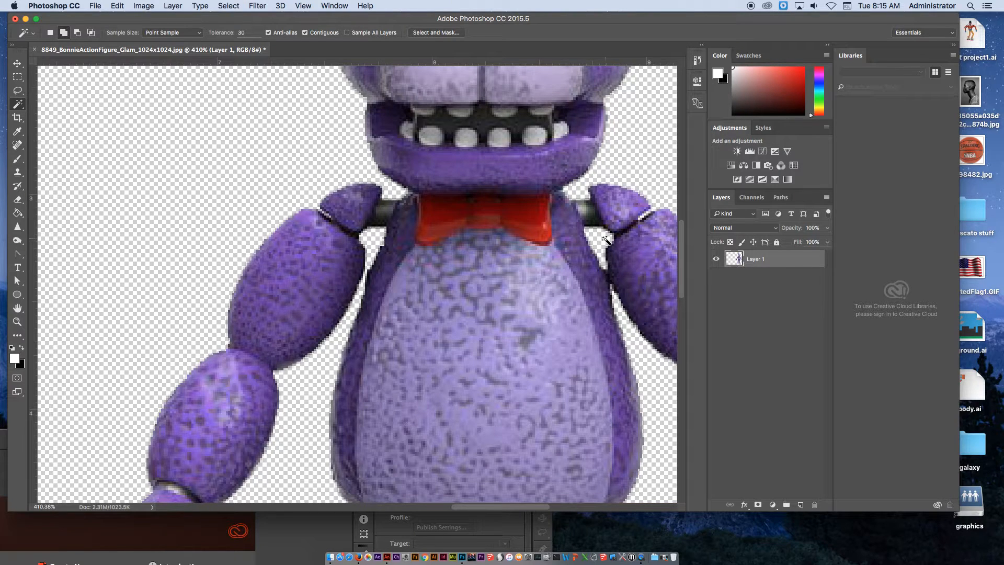
# - Outline the figure's right hand up to the wrist joint with the Polygonal Lasso and cut it to a new layer
pyautogui.press('super+minus')
pyautogui.press('super+minus')
pyautogui.press('super+minus')
pyautogui.press('super+minus')
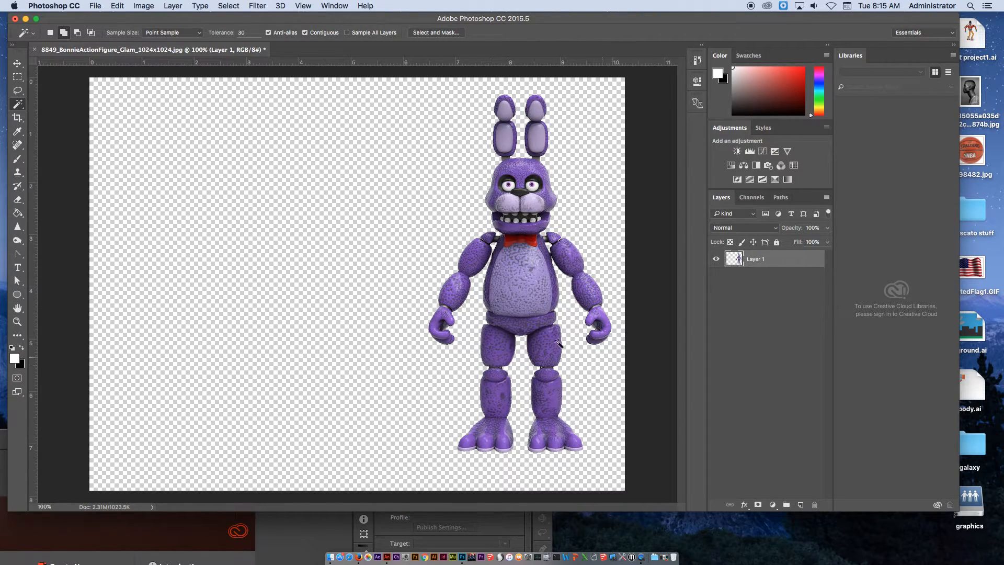
pyautogui.click(18, 89)
pyautogui.click(61, 100)
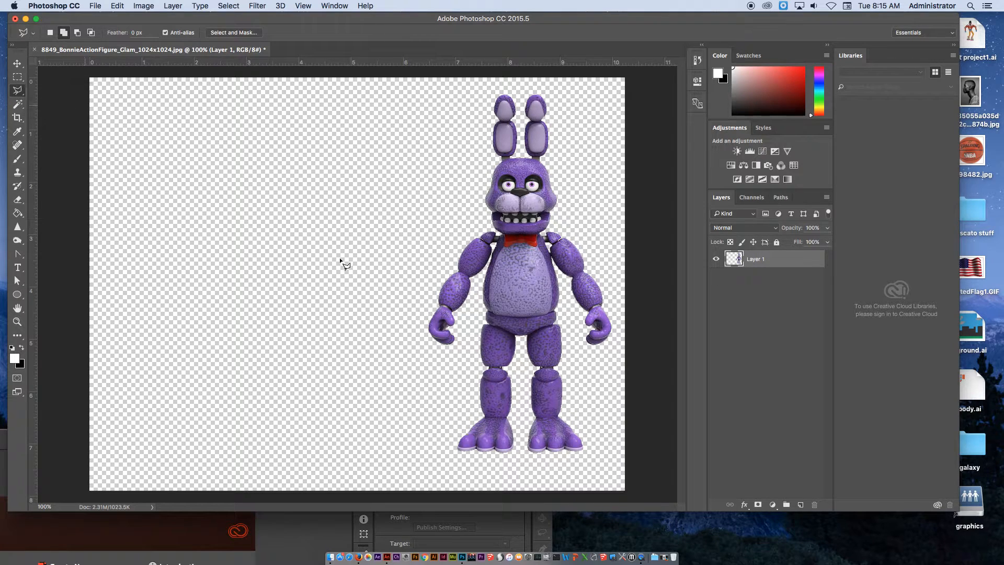
pyautogui.scroll(2, 403, 289)
pyautogui.scroll(3, 460, 350)
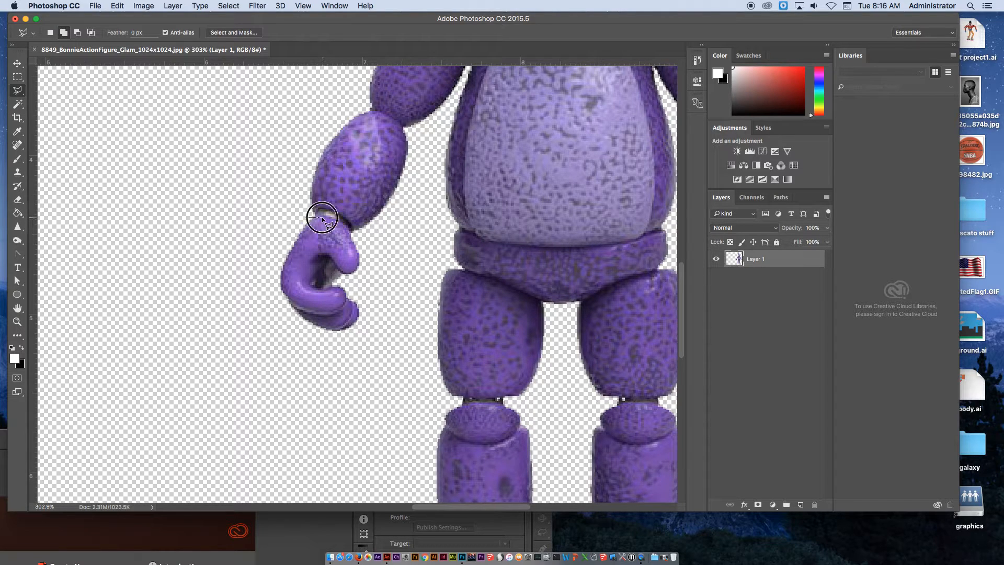
pyautogui.click(343, 223)
pyautogui.click(354, 231)
pyautogui.click(383, 268)
pyautogui.click(391, 310)
pyautogui.click(324, 341)
pyautogui.click(269, 306)
pyautogui.click(251, 269)
pyautogui.click(253, 238)
pyautogui.click(277, 219)
pyautogui.click(306, 218)
pyautogui.rightClick(293, 262)
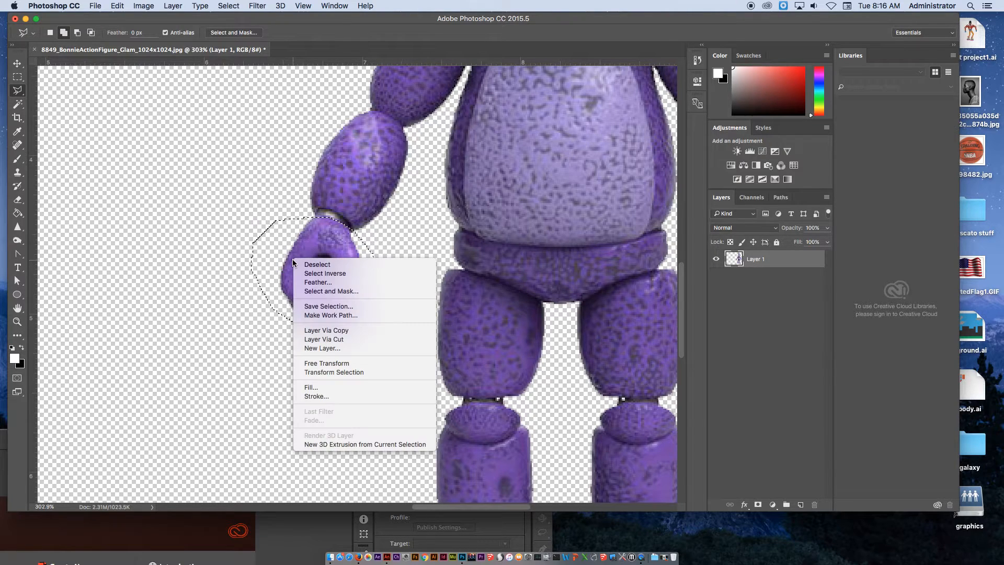
pyautogui.click(348, 338)
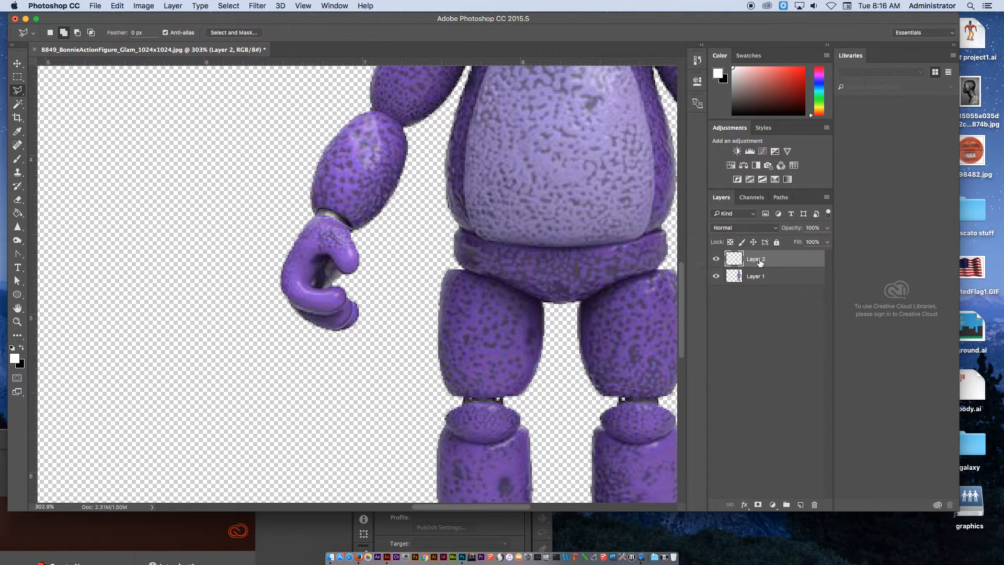
# - Check the cut-out hand by toggling its layer's visibility, and rename the layer "R hand"
pyautogui.click(716, 259)
pyautogui.click(716, 259)
pyautogui.doubleClick(754, 259)
pyautogui.write('R hand')
pyautogui.press('Return')
# - Outline the figure's right forearm from wrist to elbow on Layer 1 with the Polygonal Lasso and cut it to a new layer
pyautogui.click(784, 282)
pyautogui.moveTo(415, 207); pyautogui.dragTo(382, 287)
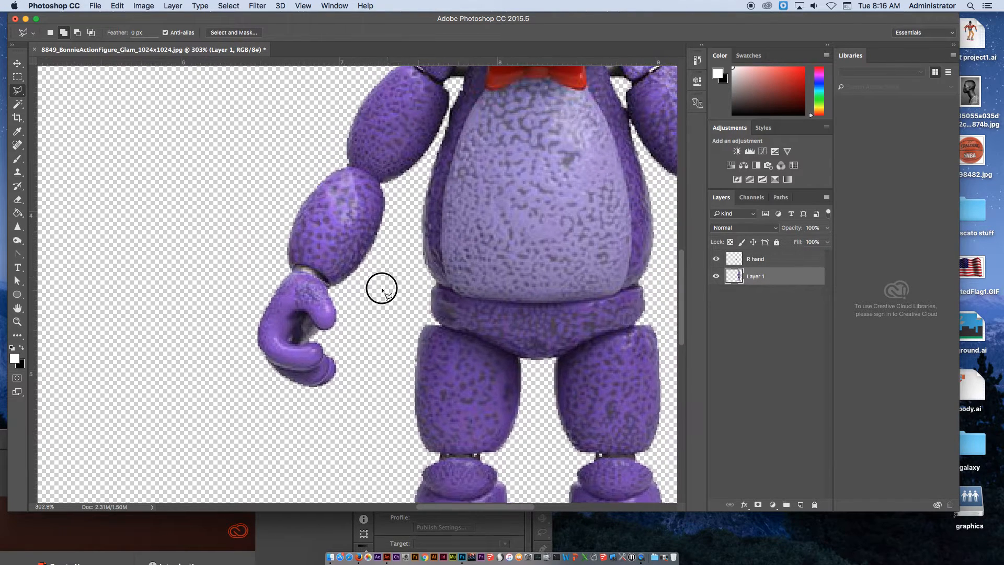
pyautogui.click(262, 301)
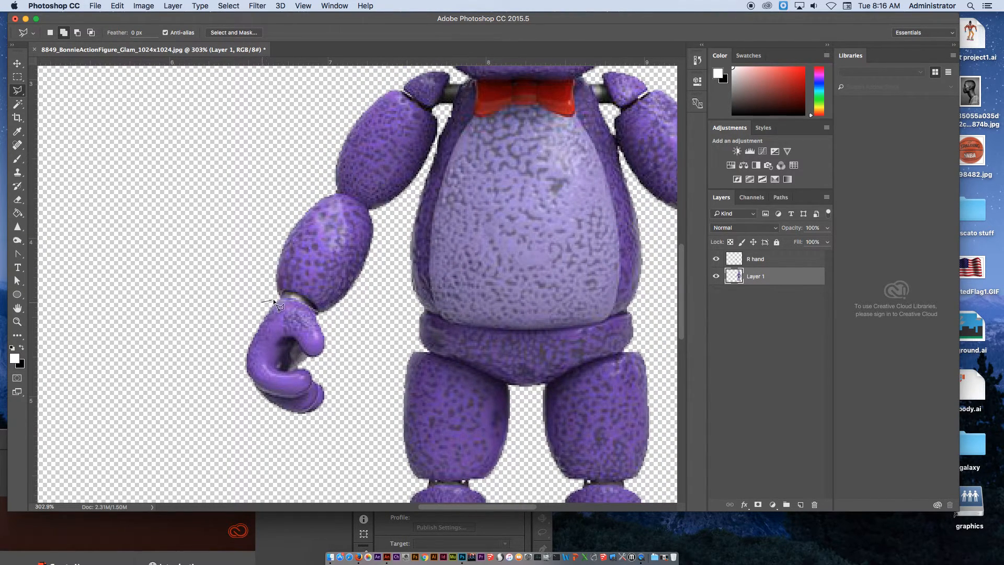
pyautogui.click(300, 302)
pyautogui.click(320, 314)
pyautogui.click(340, 330)
pyautogui.click(378, 286)
pyautogui.click(346, 194)
pyautogui.click(331, 189)
pyautogui.click(289, 187)
pyautogui.click(254, 205)
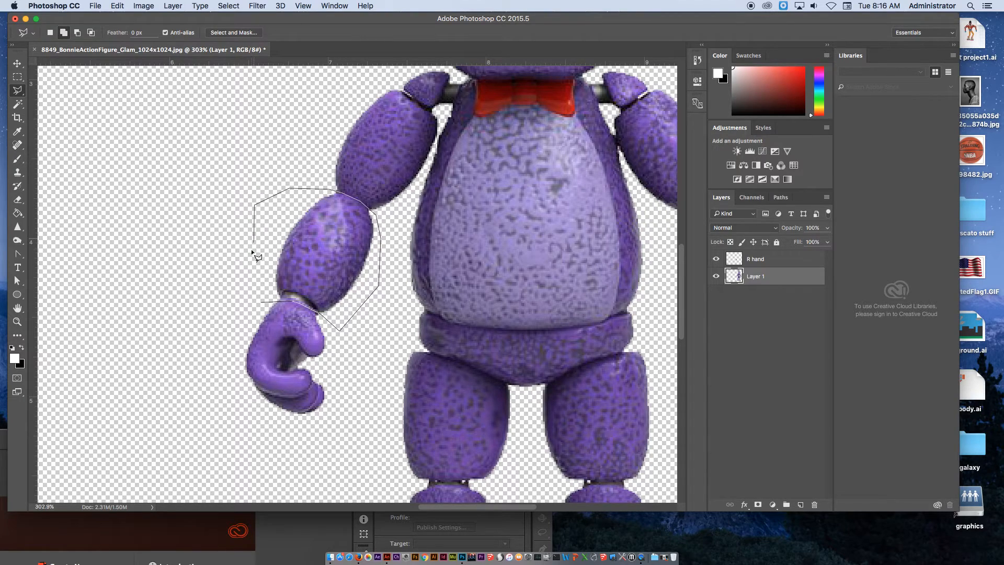
pyautogui.click(260, 302)
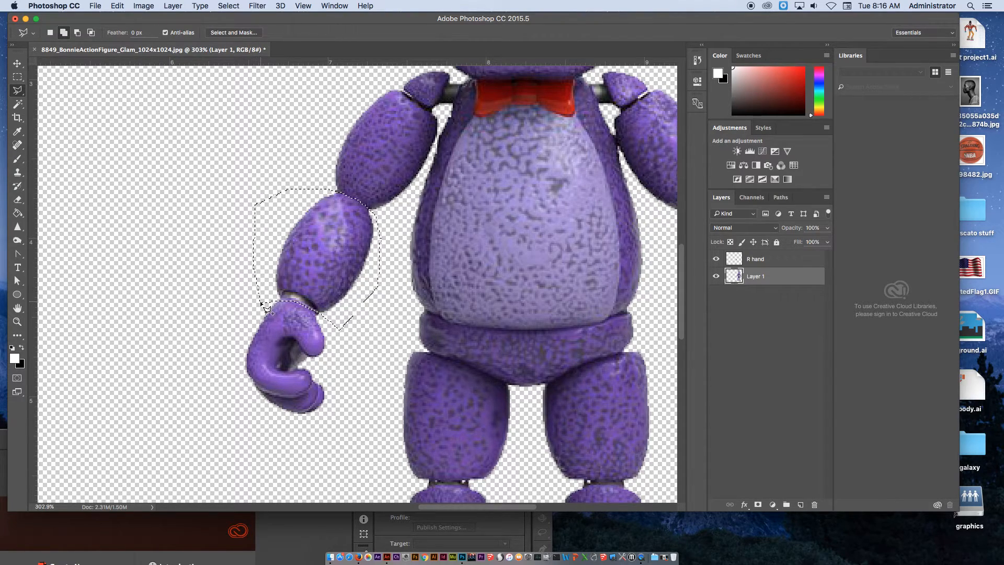
pyautogui.rightClick(303, 239)
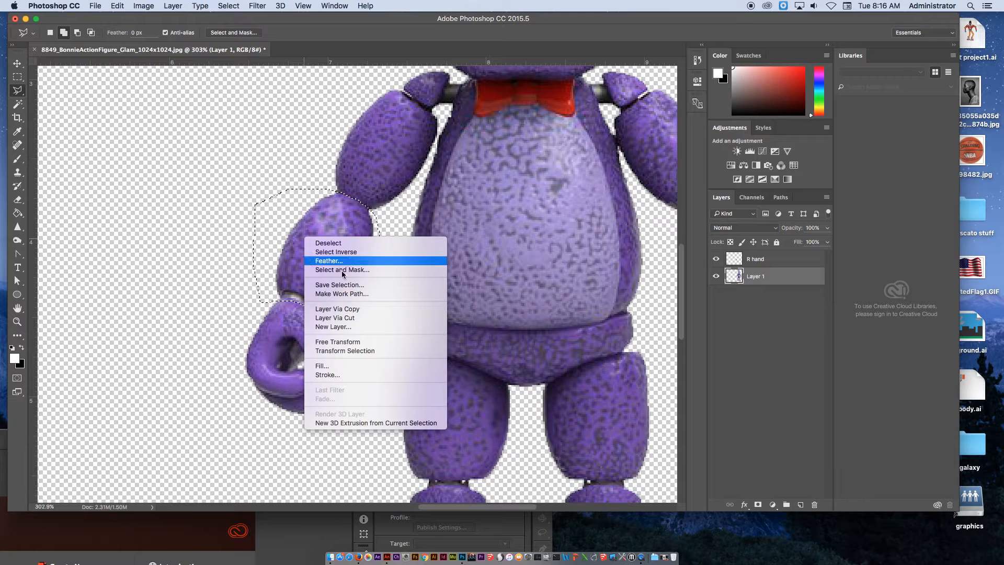
pyautogui.click(354, 318)
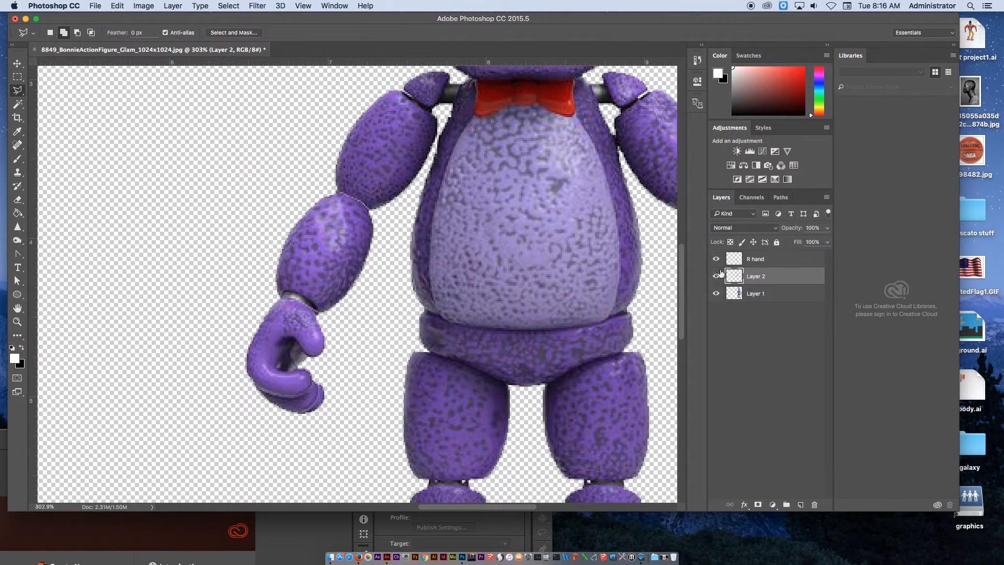
# - Rename the new forearm layer "R forearm"
pyautogui.doubleClick(756, 276)
pyautogui.write('R forearm')
pyautogui.press('Return')
# - Outline the figure's right upper arm from elbow to shoulder joint on Layer 1 with the Polygonal Lasso and cut it to a new layer
pyautogui.scroll(5, 506, 224)
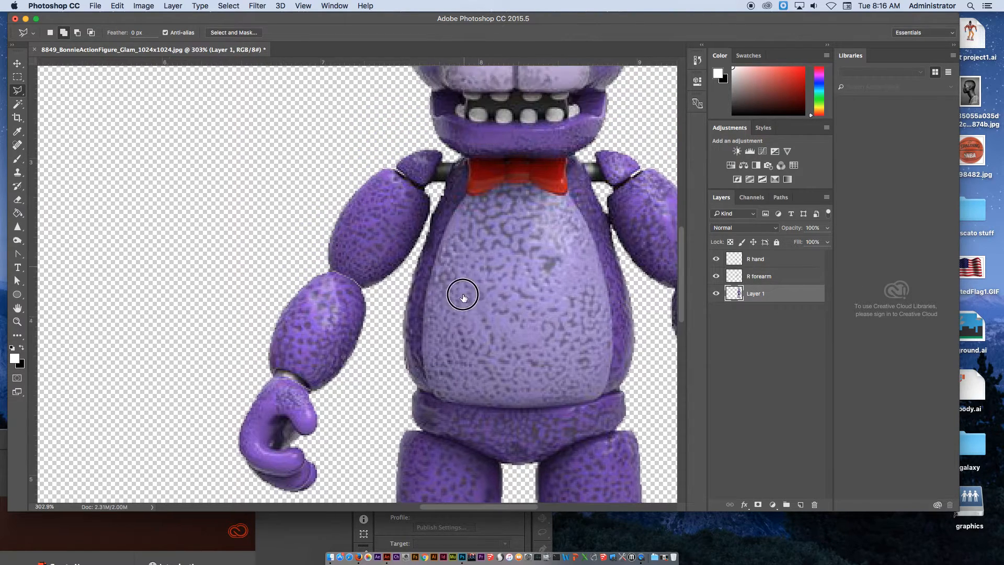
pyautogui.click(303, 339)
pyautogui.click(306, 385)
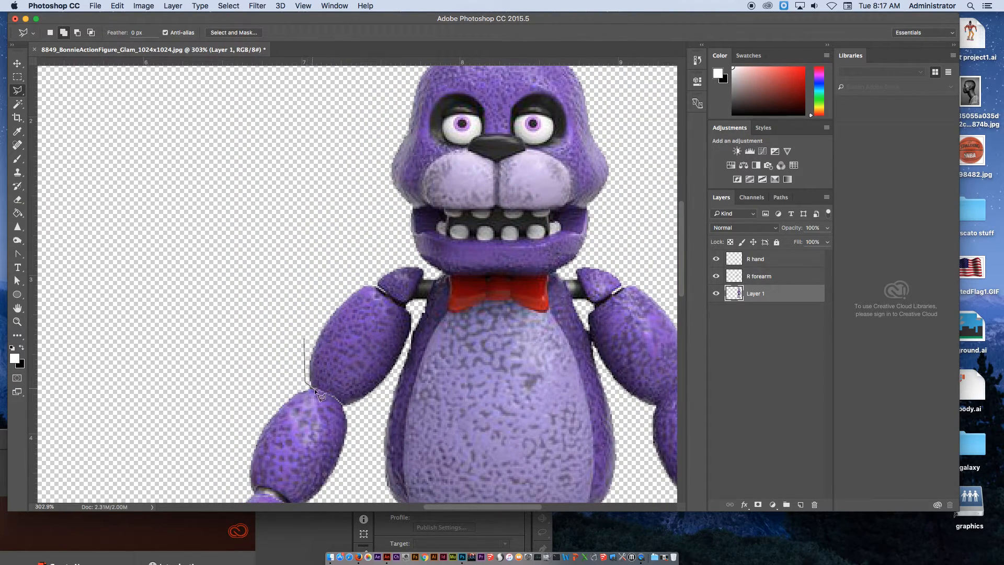
pyautogui.click(341, 404)
pyautogui.click(352, 413)
pyautogui.click(392, 381)
pyautogui.click(405, 354)
pyautogui.click(414, 318)
pyautogui.click(406, 307)
pyautogui.click(391, 302)
pyautogui.click(378, 291)
pyautogui.click(369, 279)
pyautogui.click(346, 279)
pyautogui.click(324, 292)
pyautogui.click(305, 338)
pyautogui.rightClick(334, 332)
pyautogui.click(380, 413)
# - Rename the new upper-arm layer "R upper arm"
pyautogui.doubleClick(755, 293)
pyautogui.write('R a')
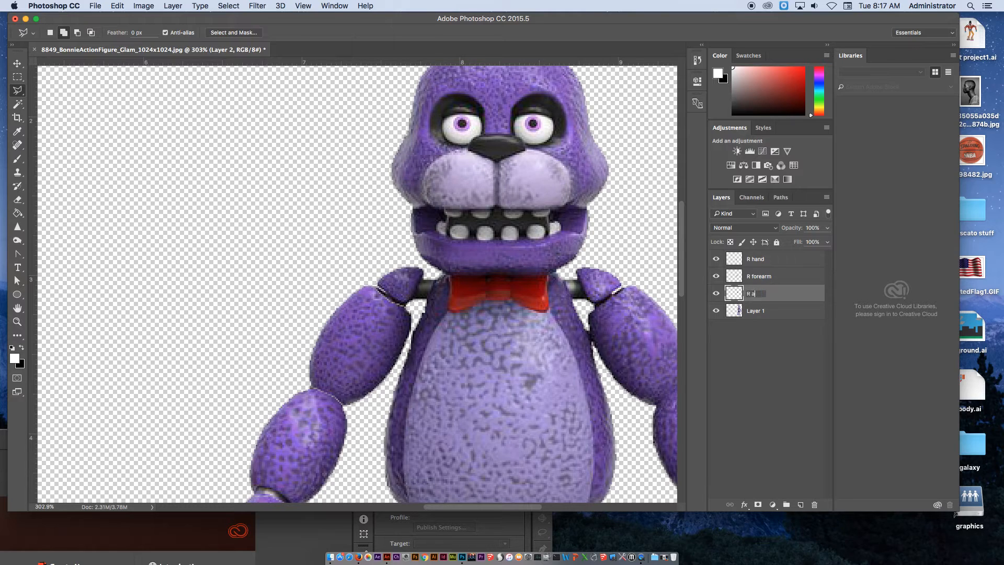
pyautogui.write('upper arm')
pyautogui.press('Return')
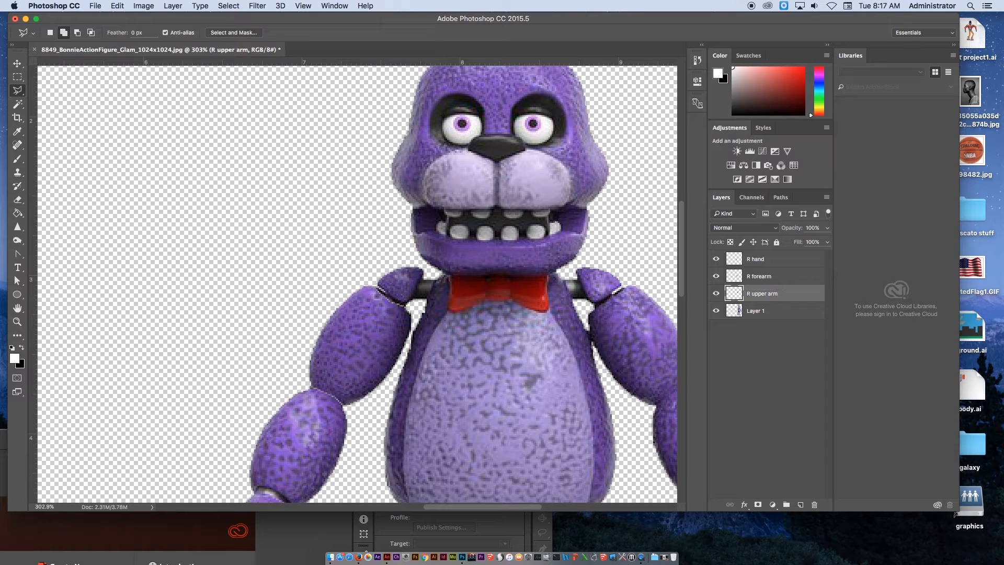